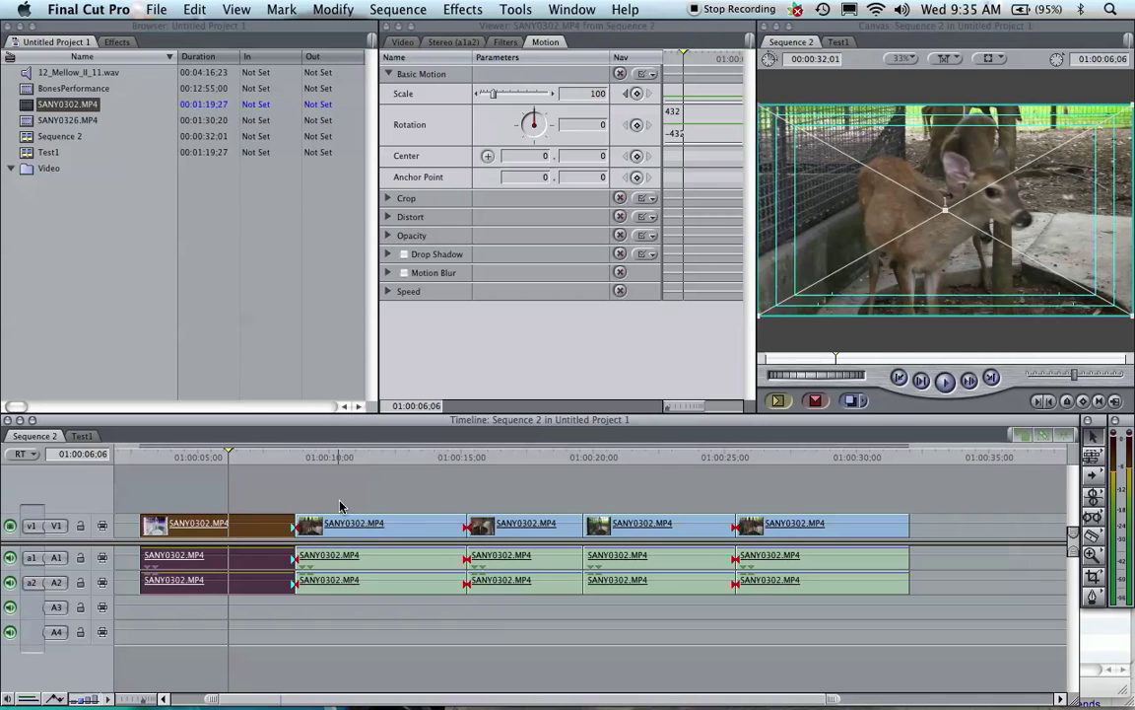
Clear the clip selection and park the playhead inside the first timeline clip
drag(368, 496, 798, 538)
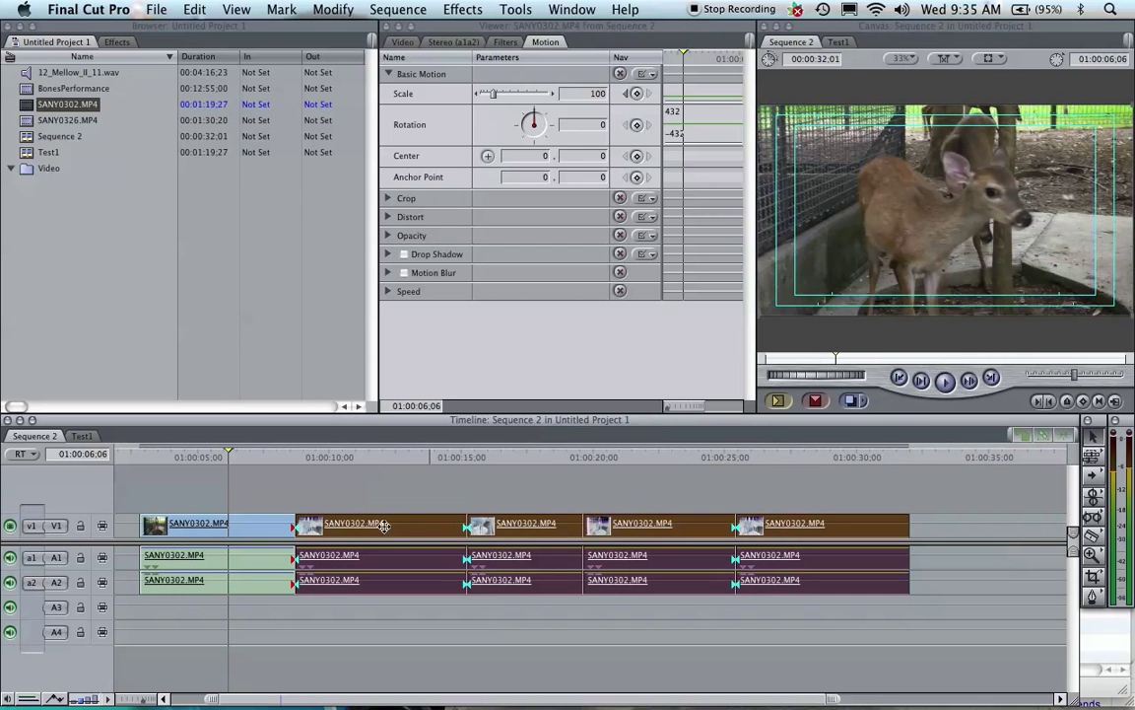
click(247, 498)
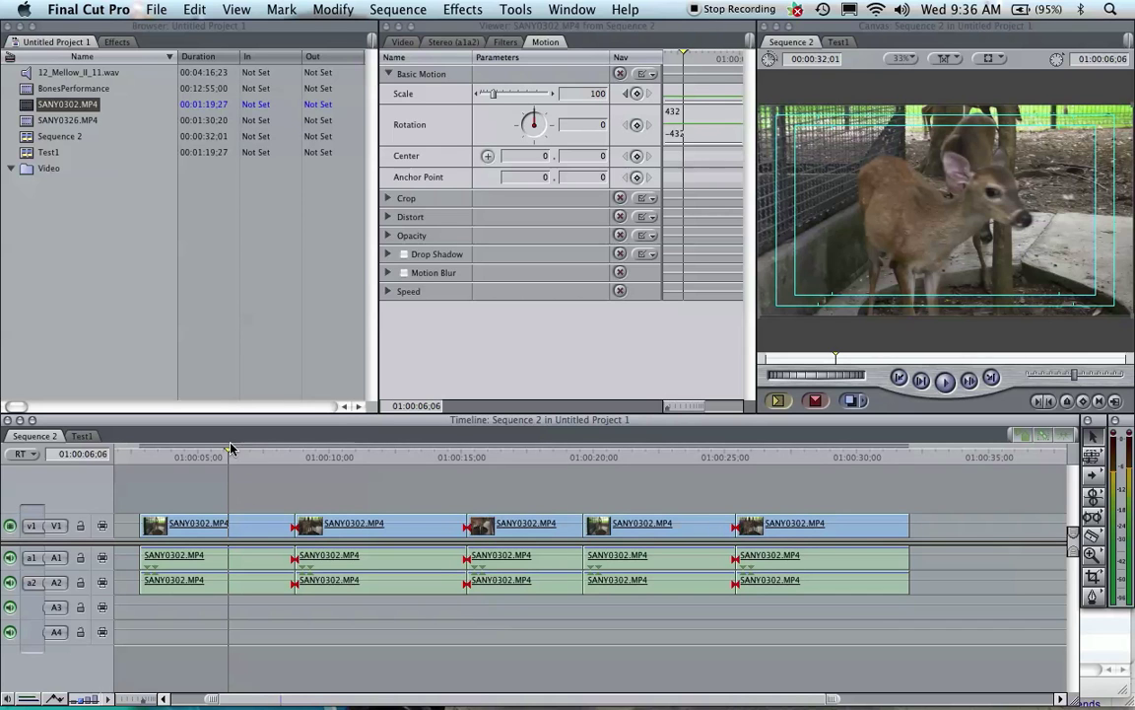
key(Left)
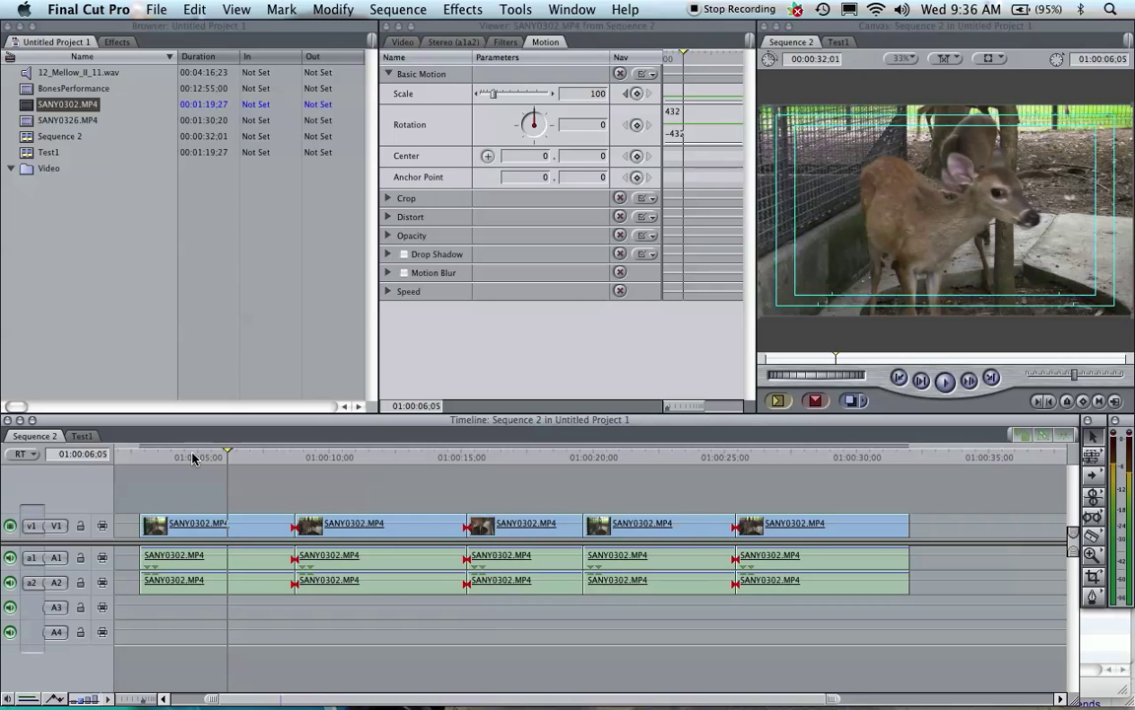
key(Left)
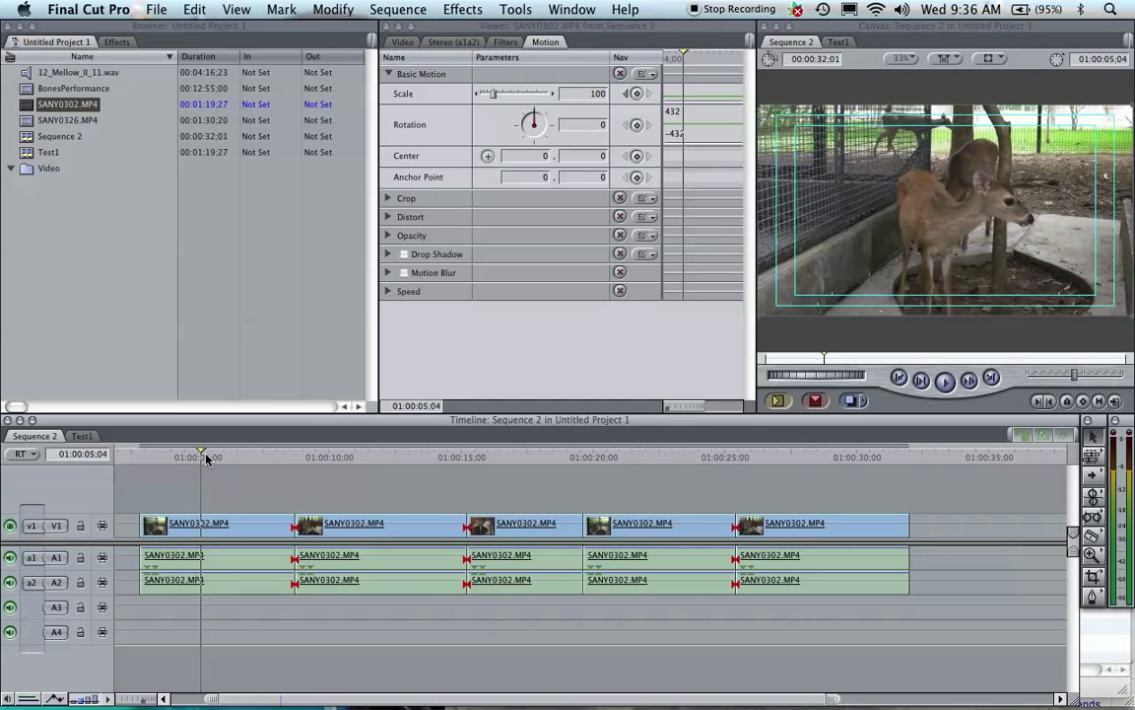
click(207, 457)
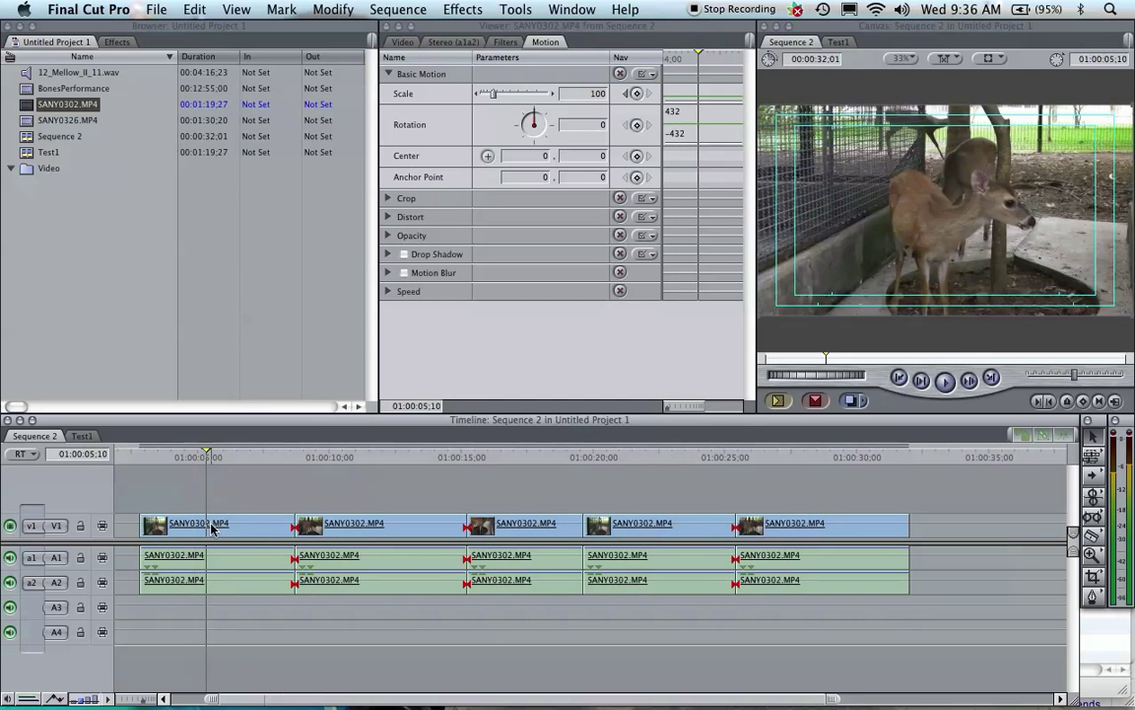
Set the first SANY0302.MP4 clip's Motion Scale to 50 in the Viewer
click(212, 525)
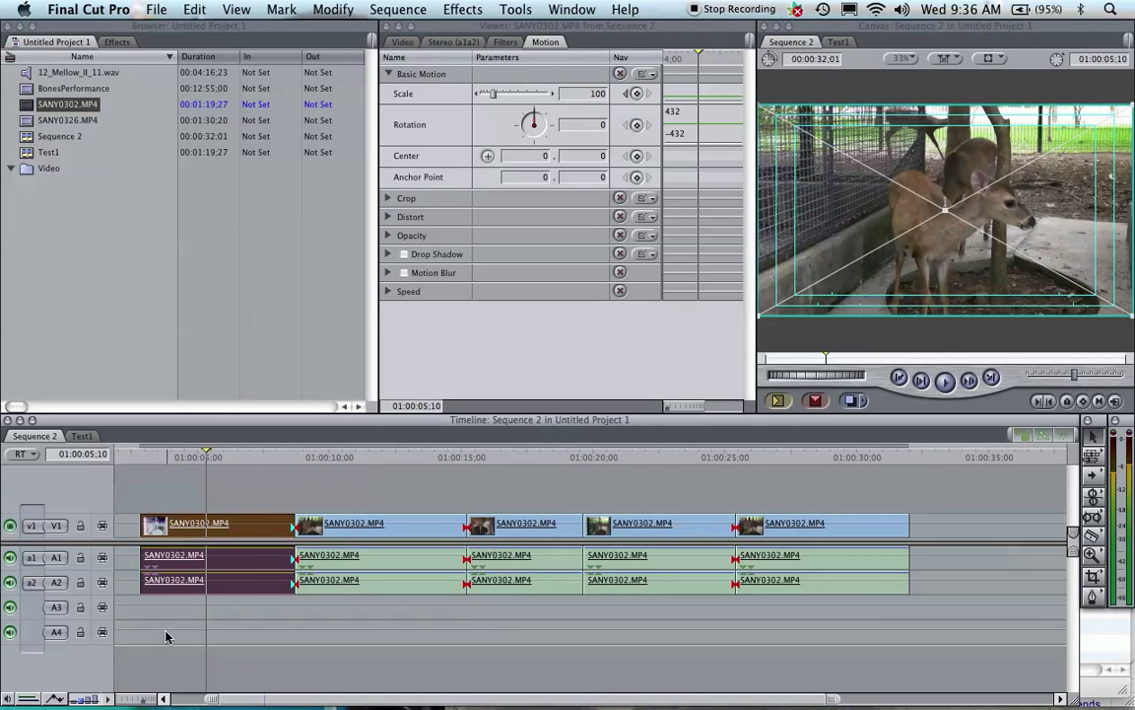
key(Return)
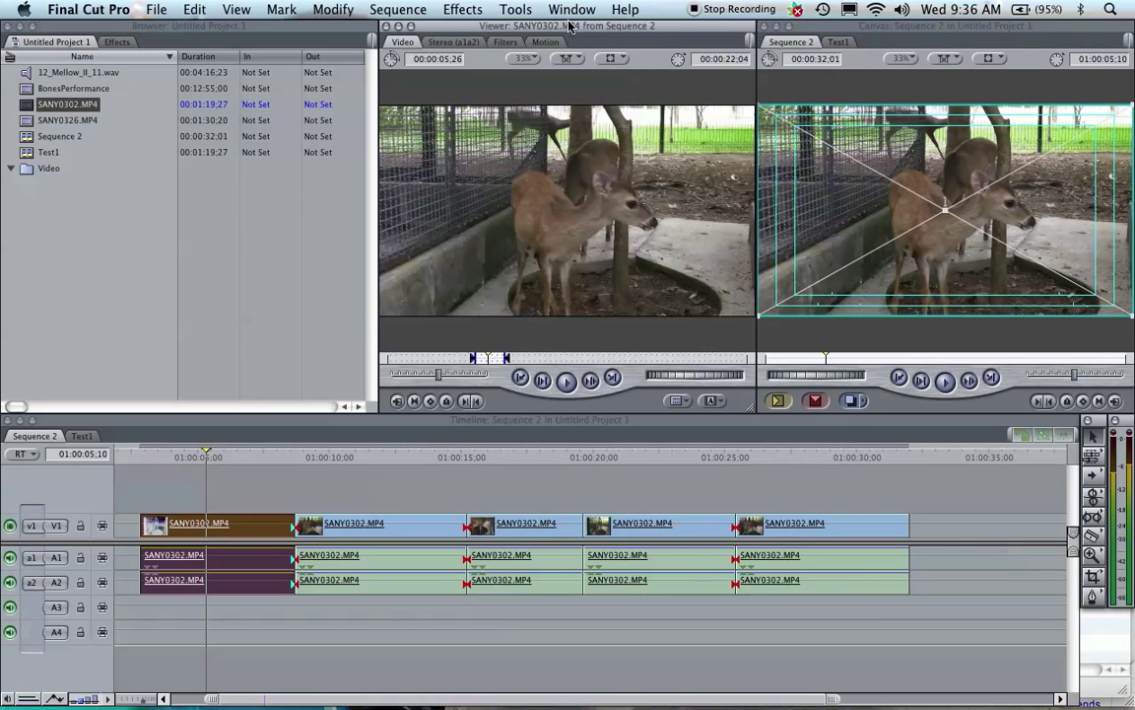
click(543, 42)
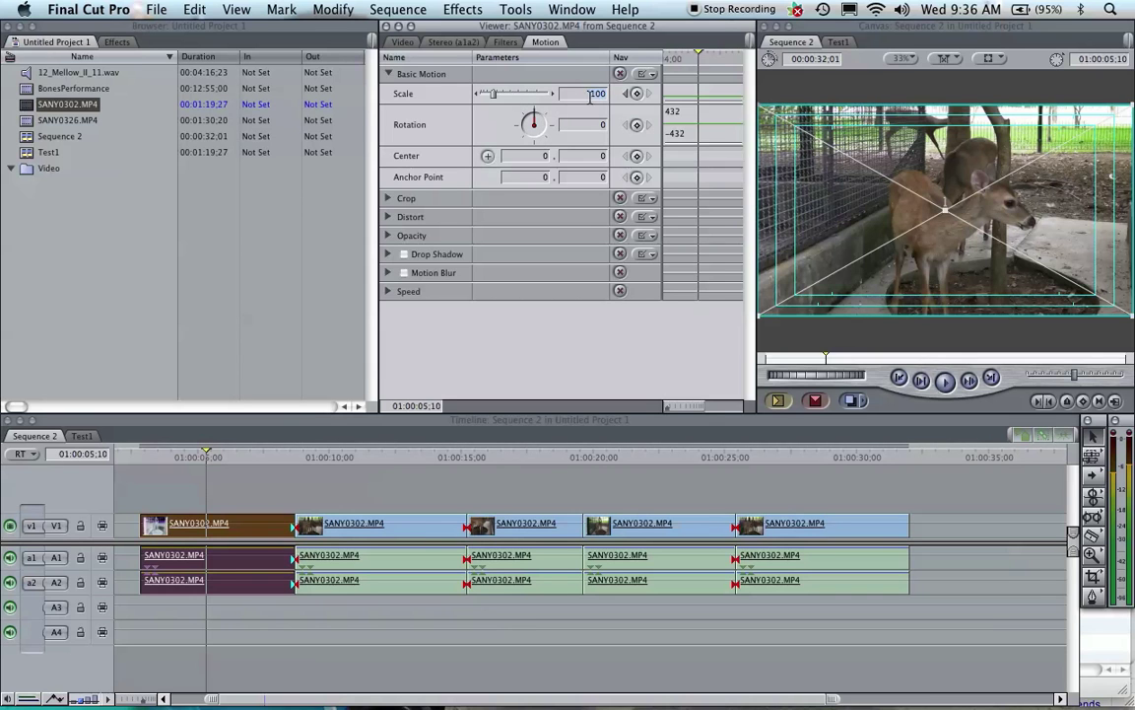
text(50)
key(Return)
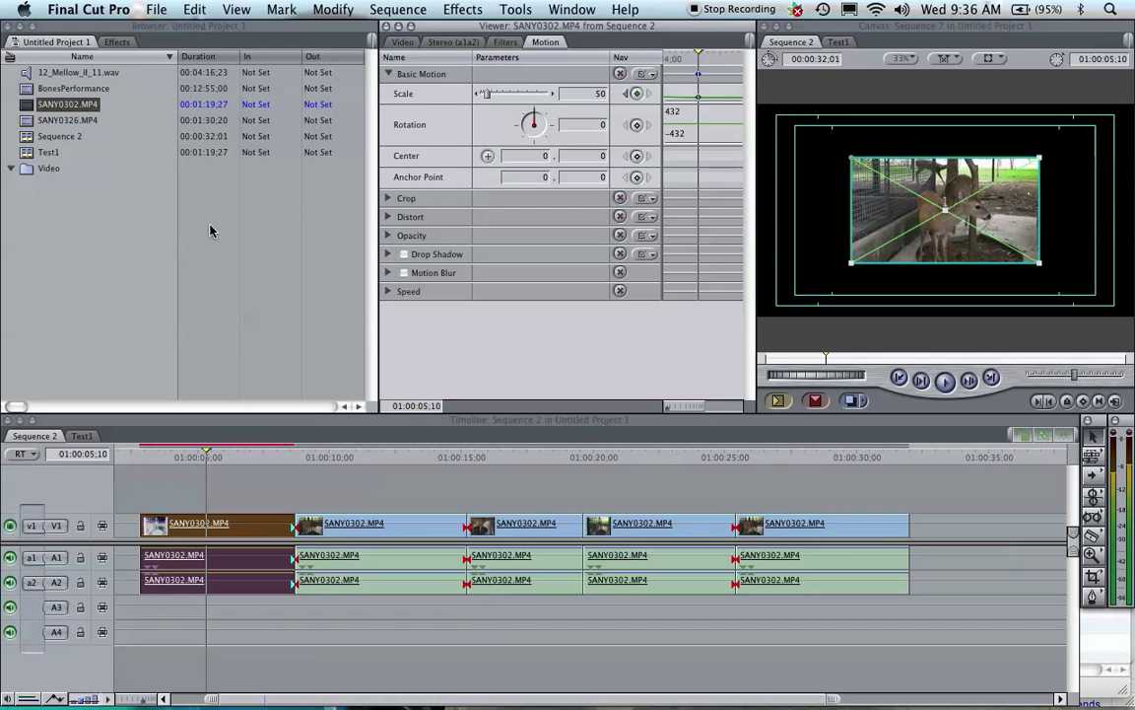
Apply the Video Filters > Image Control > Desaturate filter to the first SANY0302.MP4 clip
click(118, 42)
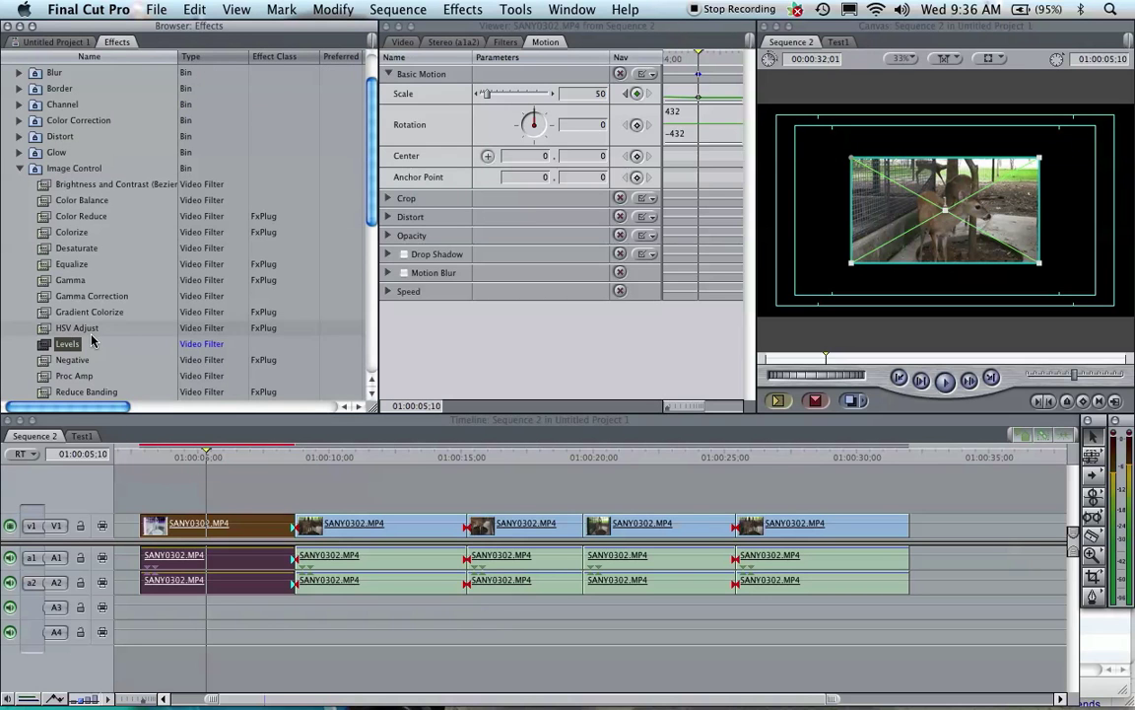
click(20, 167)
click(58, 42)
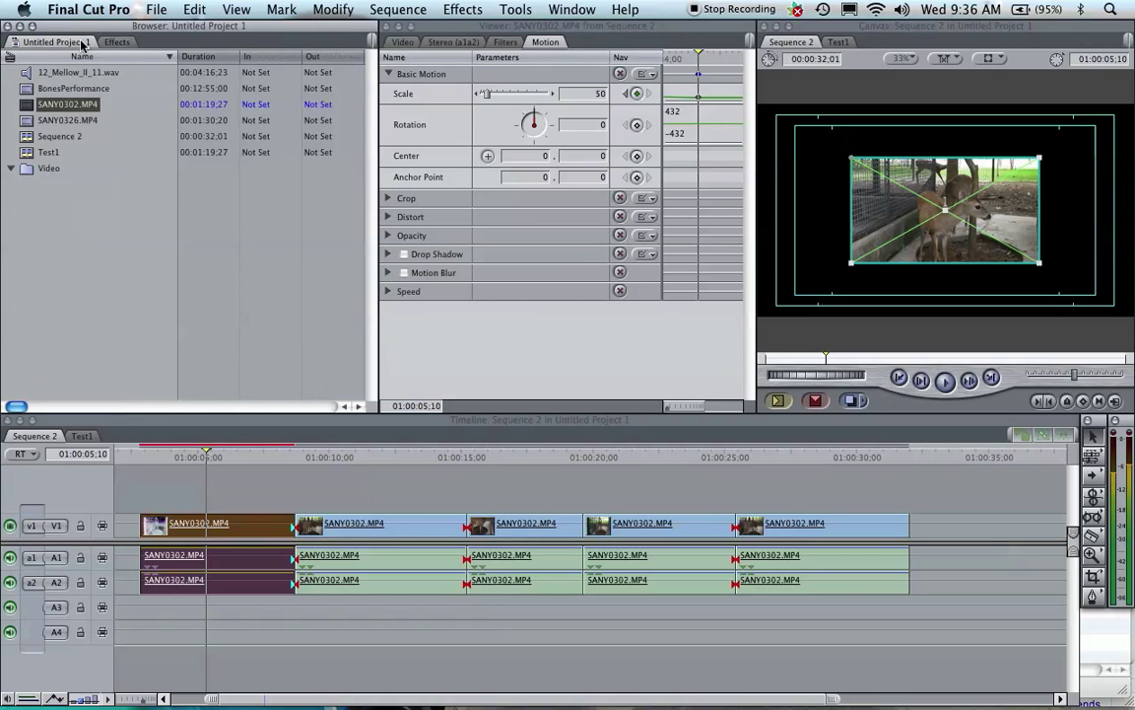
click(118, 43)
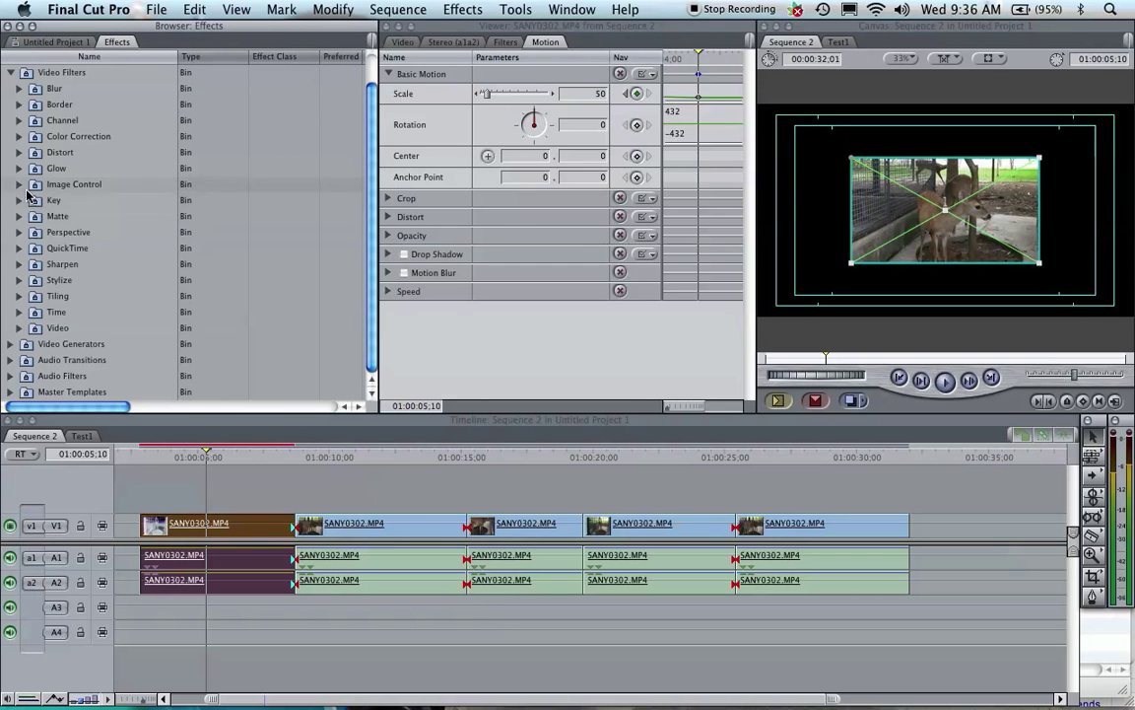
click(20, 184)
drag(75, 264, 231, 537)
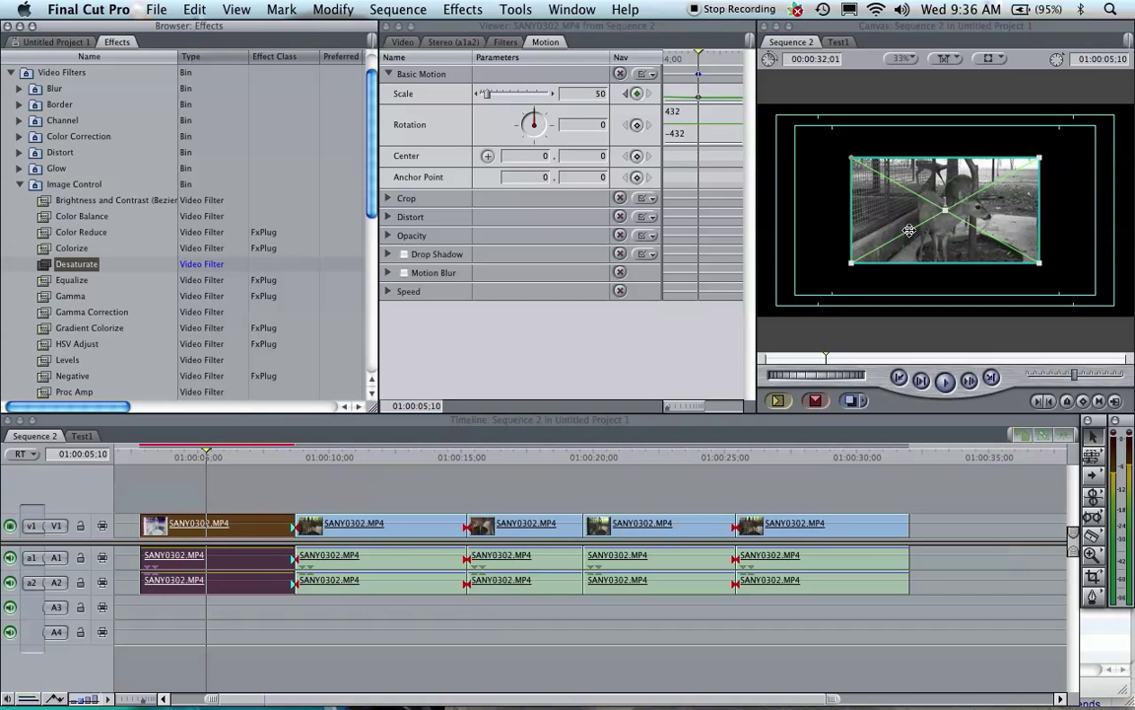
click(208, 498)
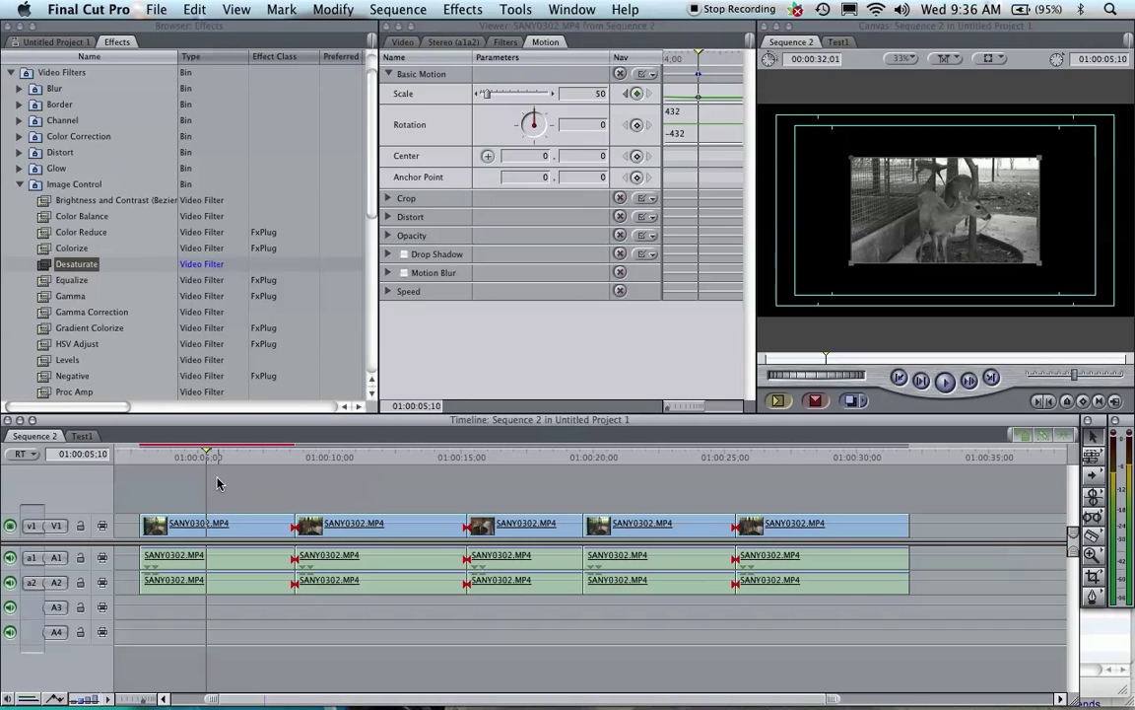
click(412, 12)
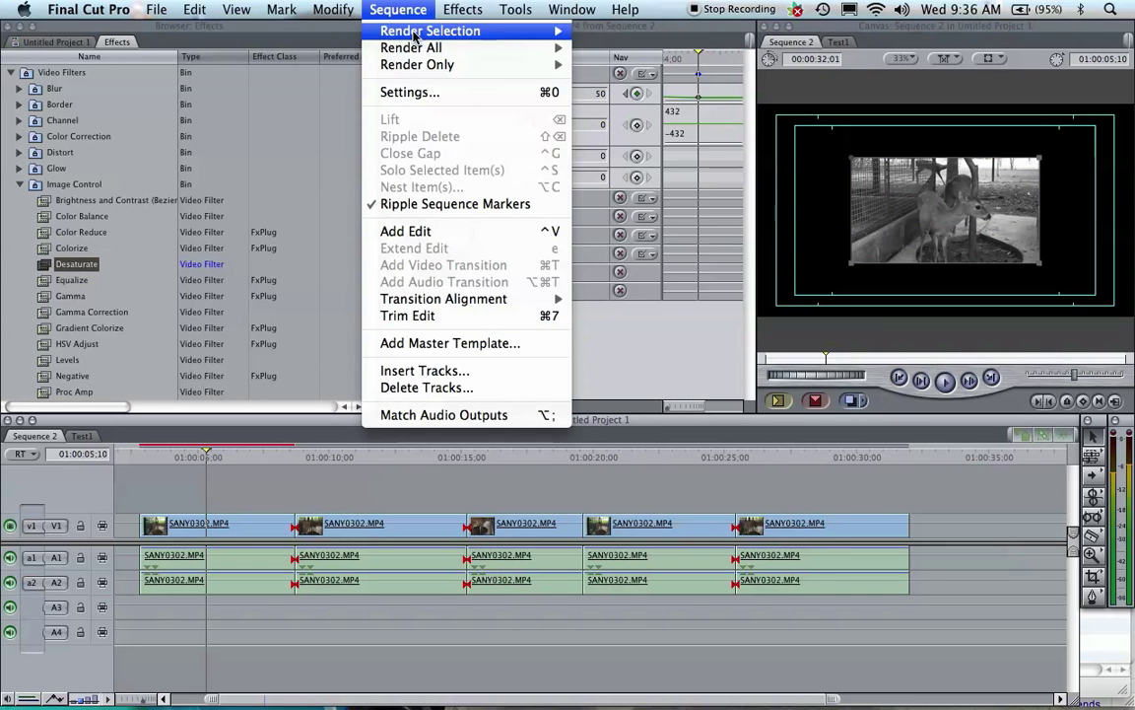
Render all of Sequence 2 and let the render finish
click(414, 48)
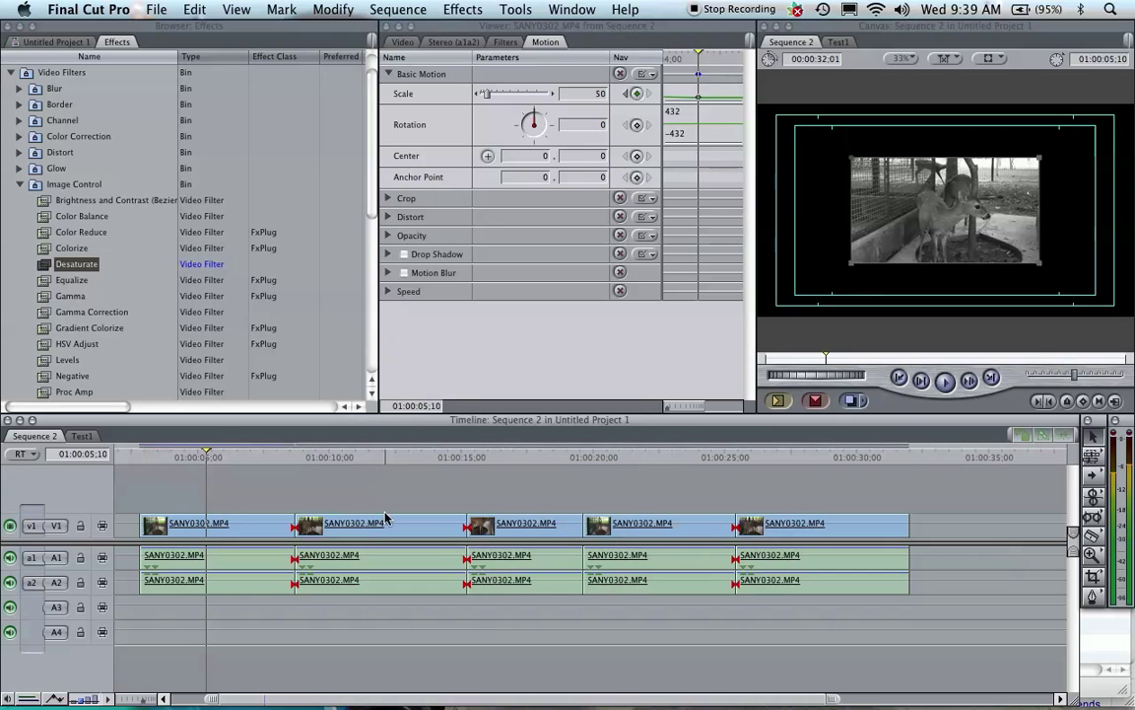
drag(183, 463, 192, 464)
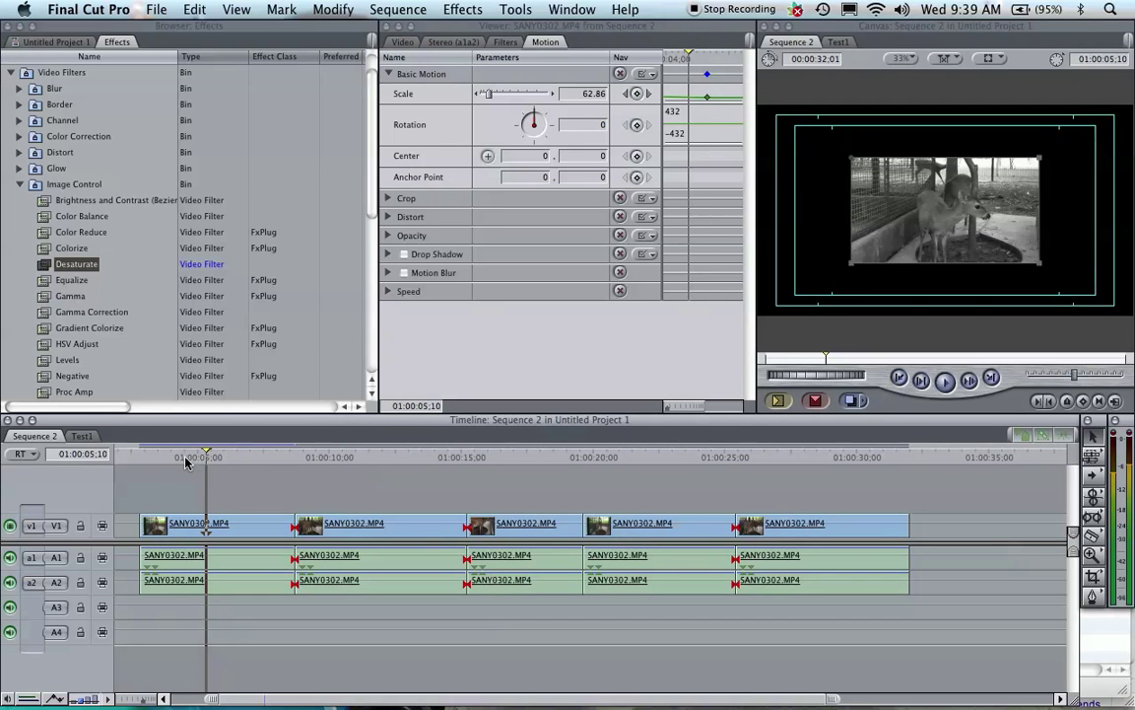
drag(131, 459, 205, 530)
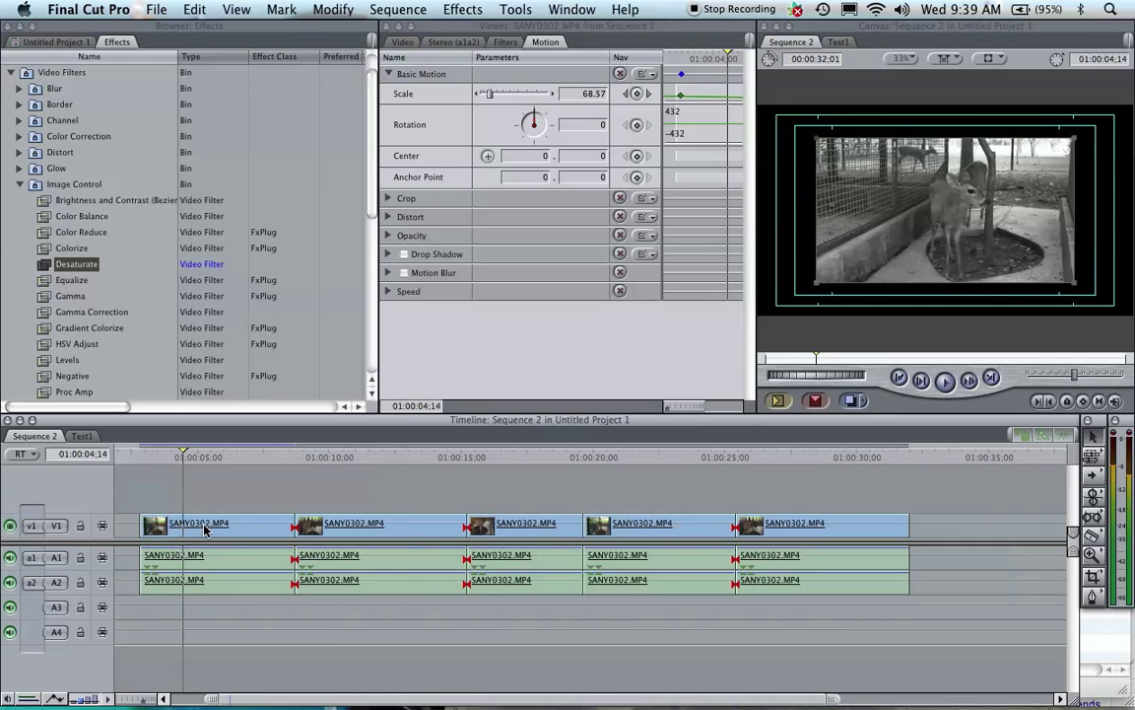
Copy the first clip and paste its Basic Motion and Filters attributes onto the four later clips
right_click(205, 530)
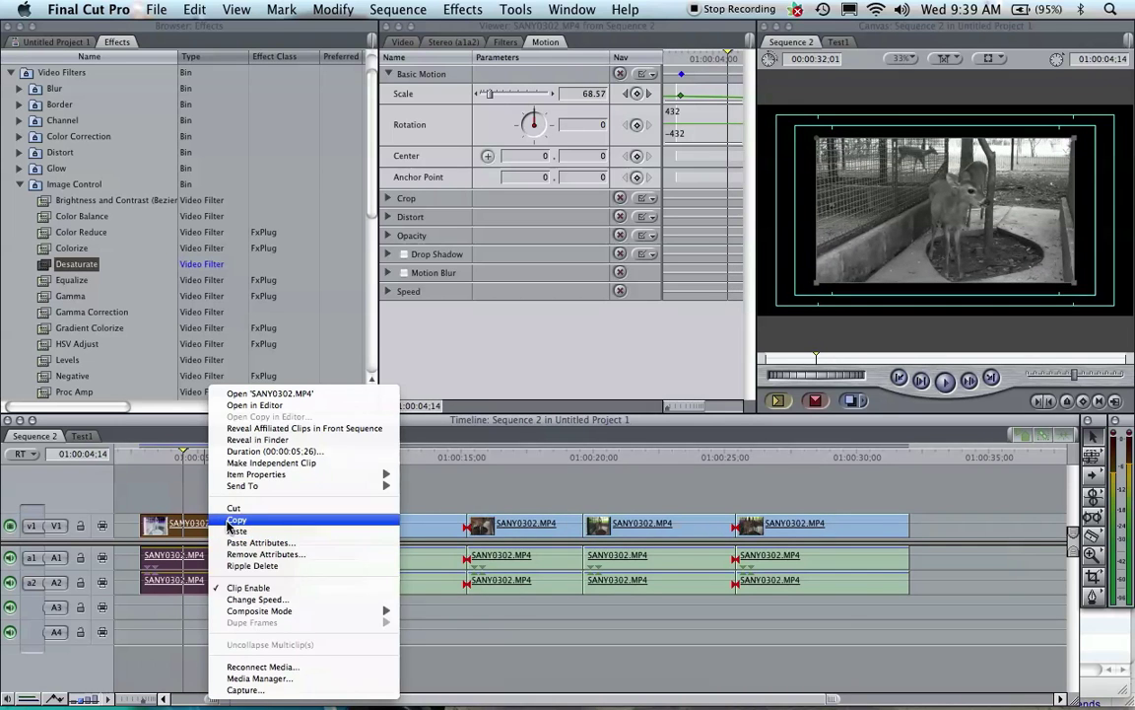
click(229, 521)
drag(434, 468, 749, 537)
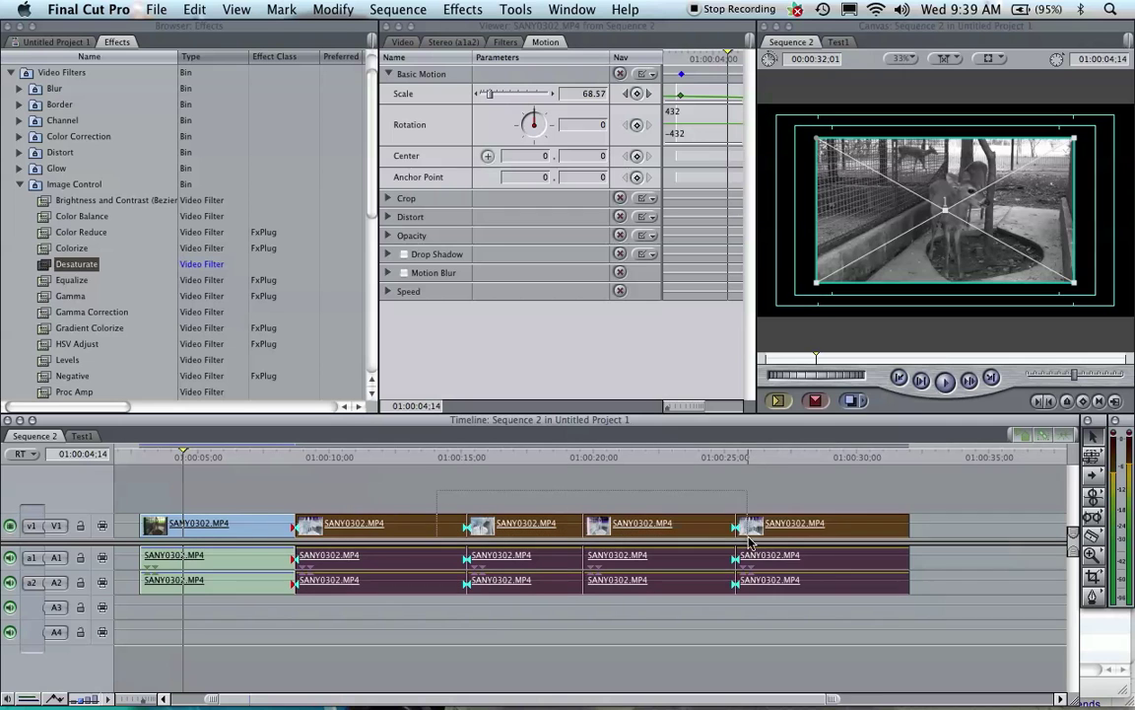
right_click(693, 533)
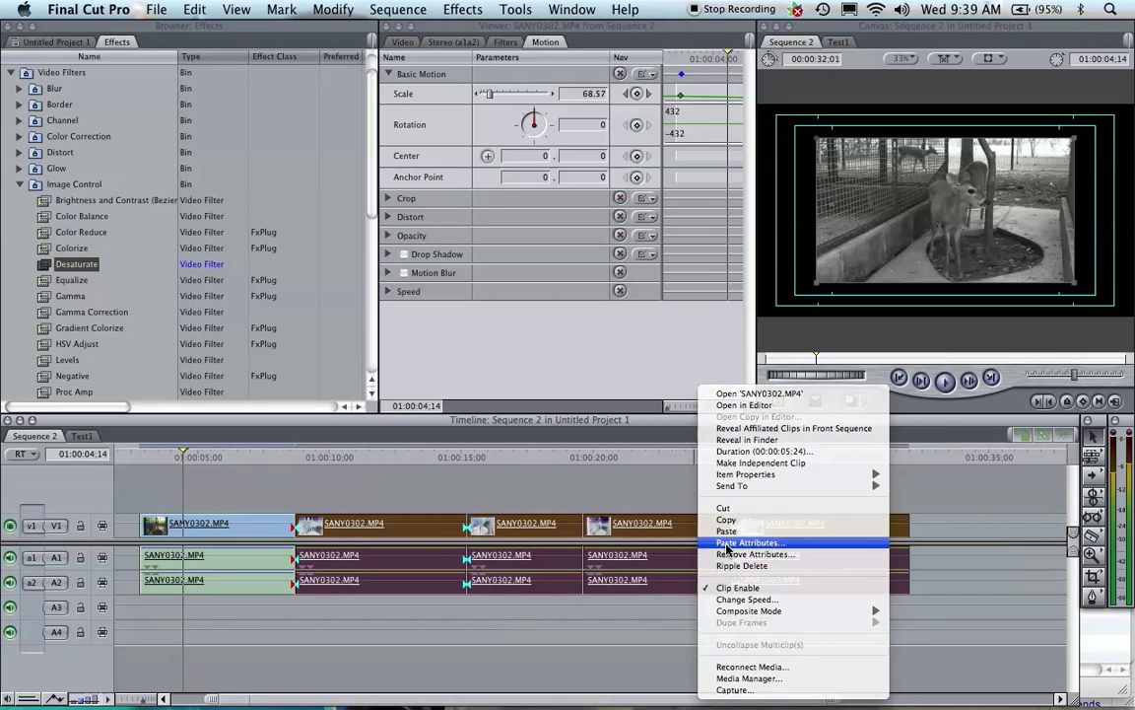
click(722, 544)
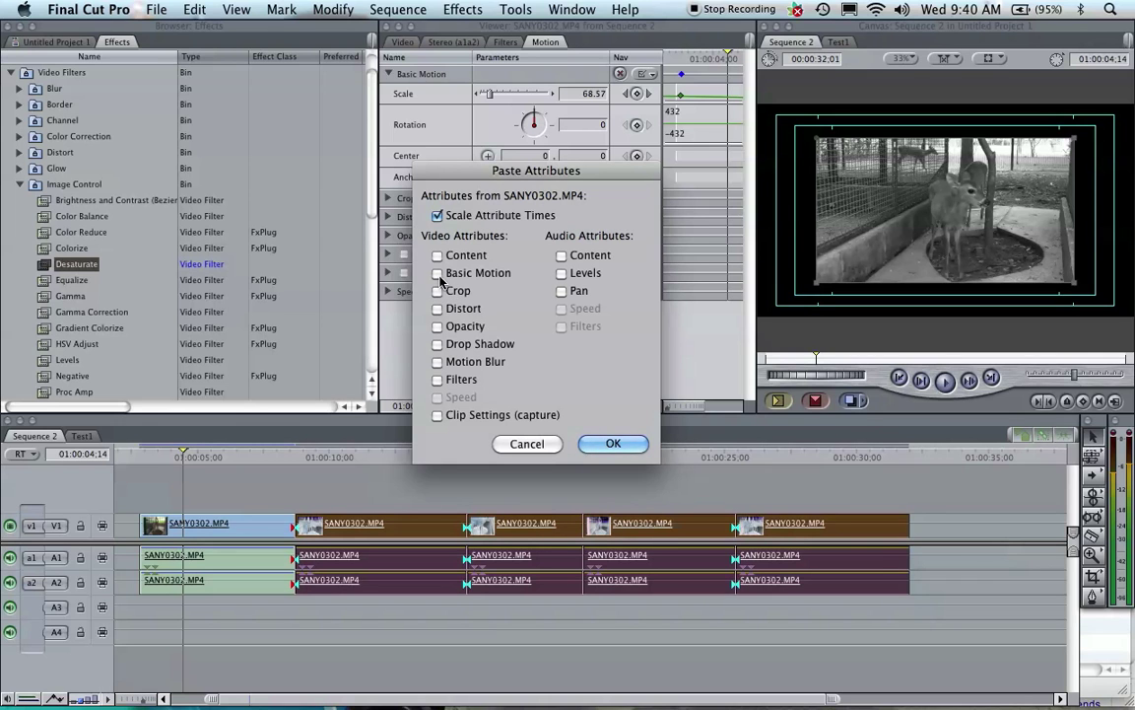
click(437, 378)
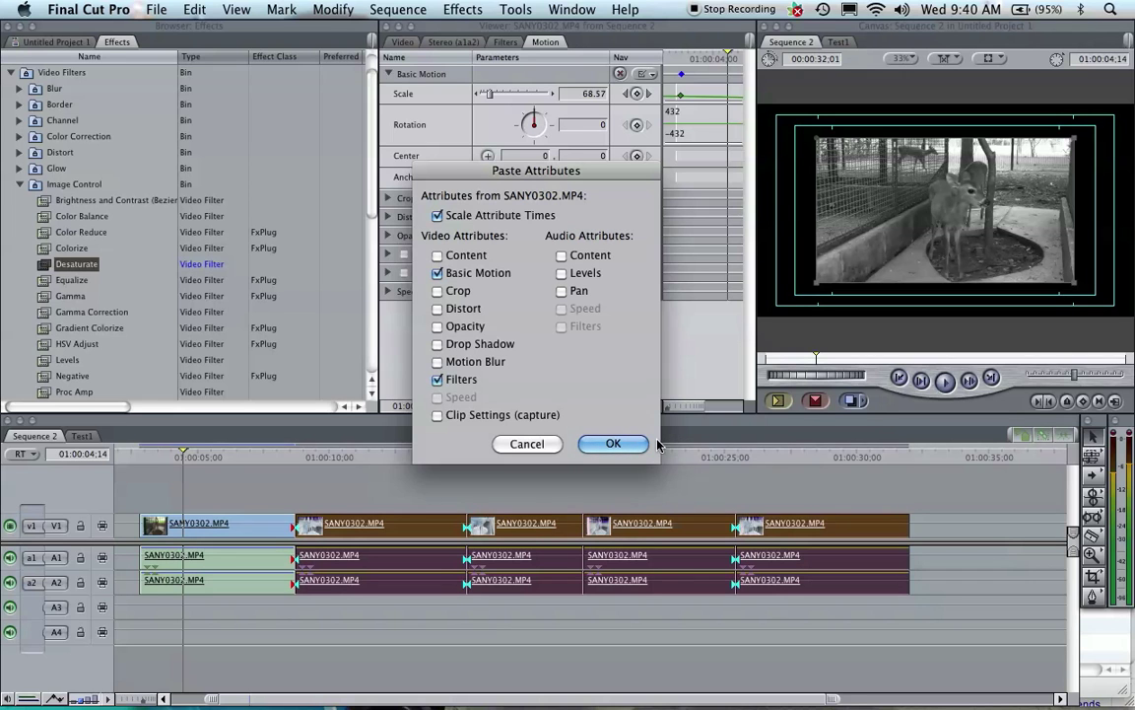
click(612, 444)
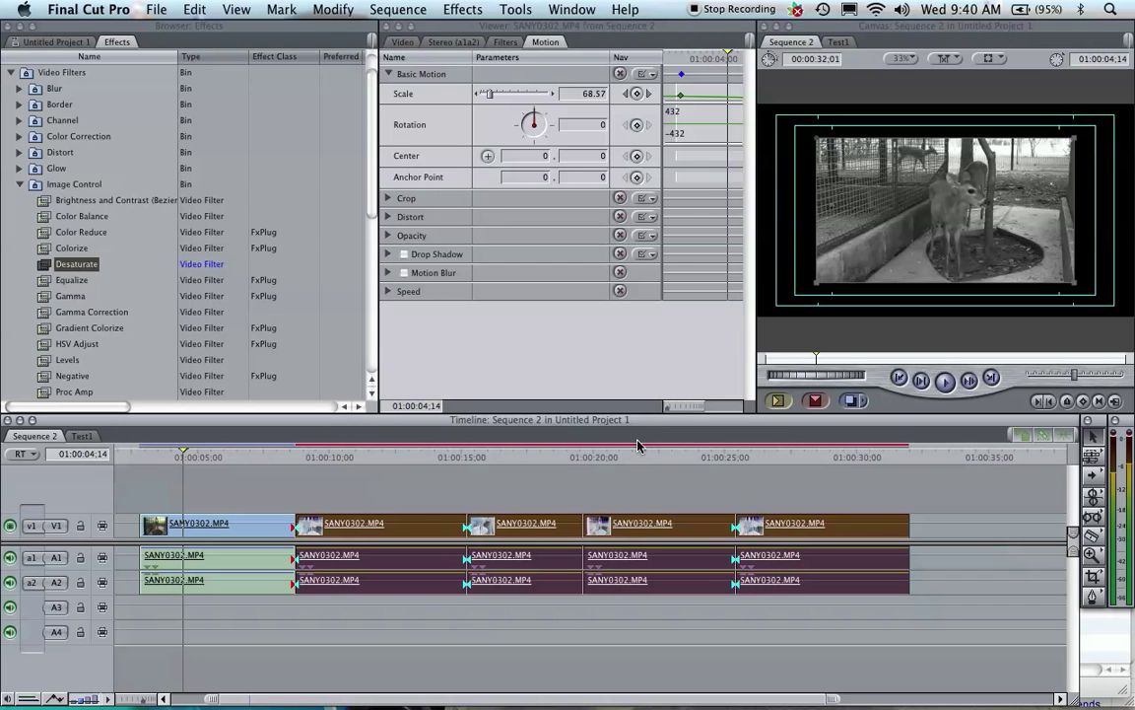
click(382, 457)
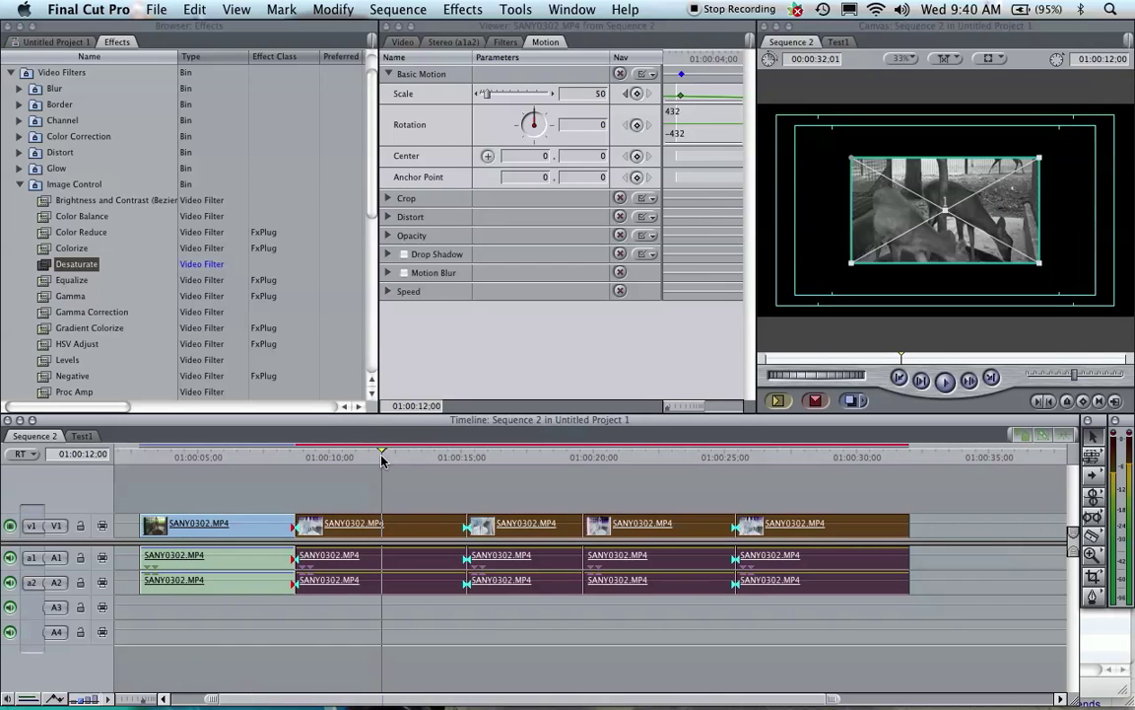
click(509, 458)
click(700, 457)
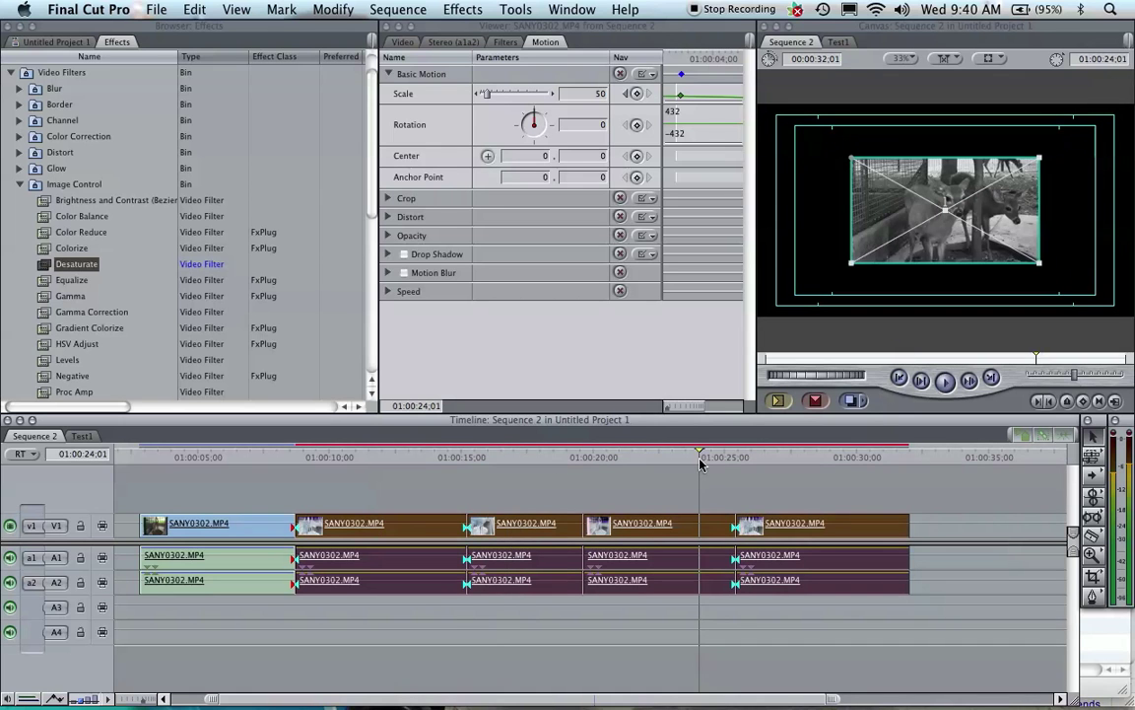
click(757, 459)
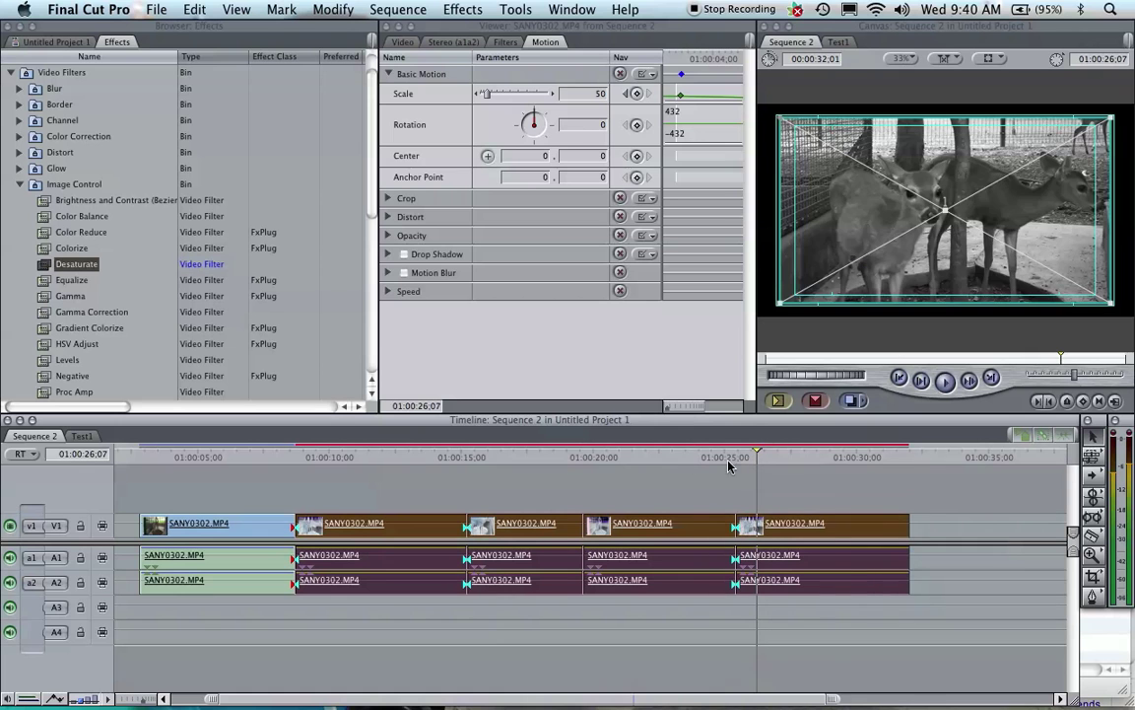
click(835, 457)
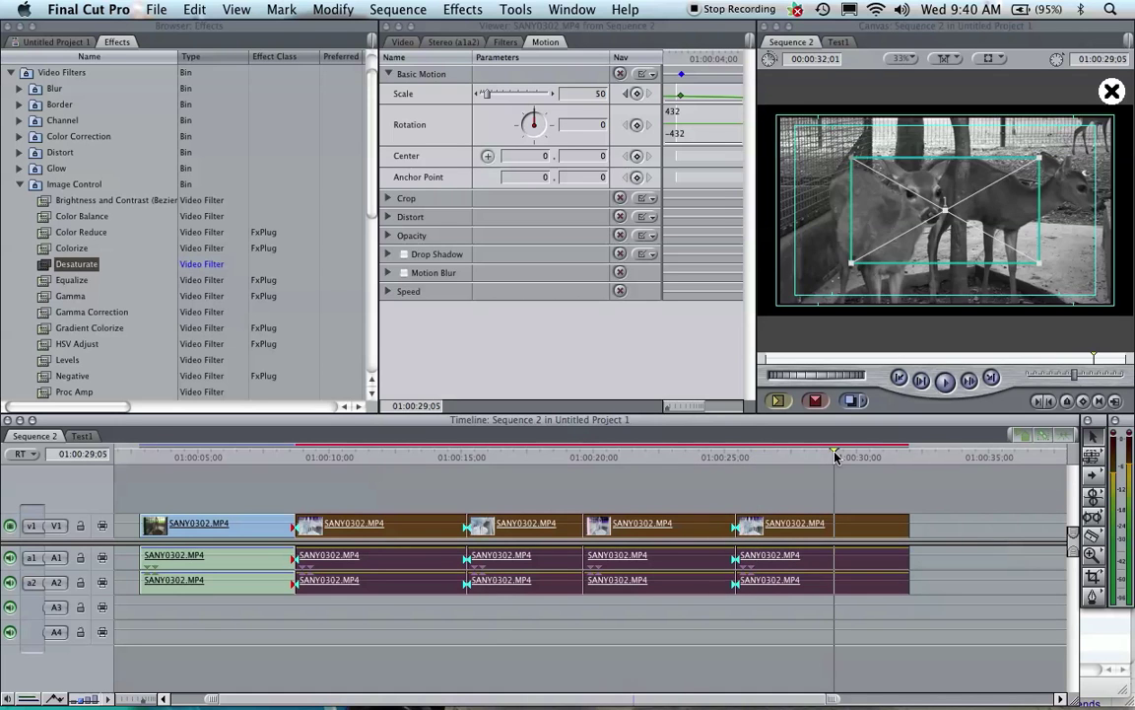
click(687, 467)
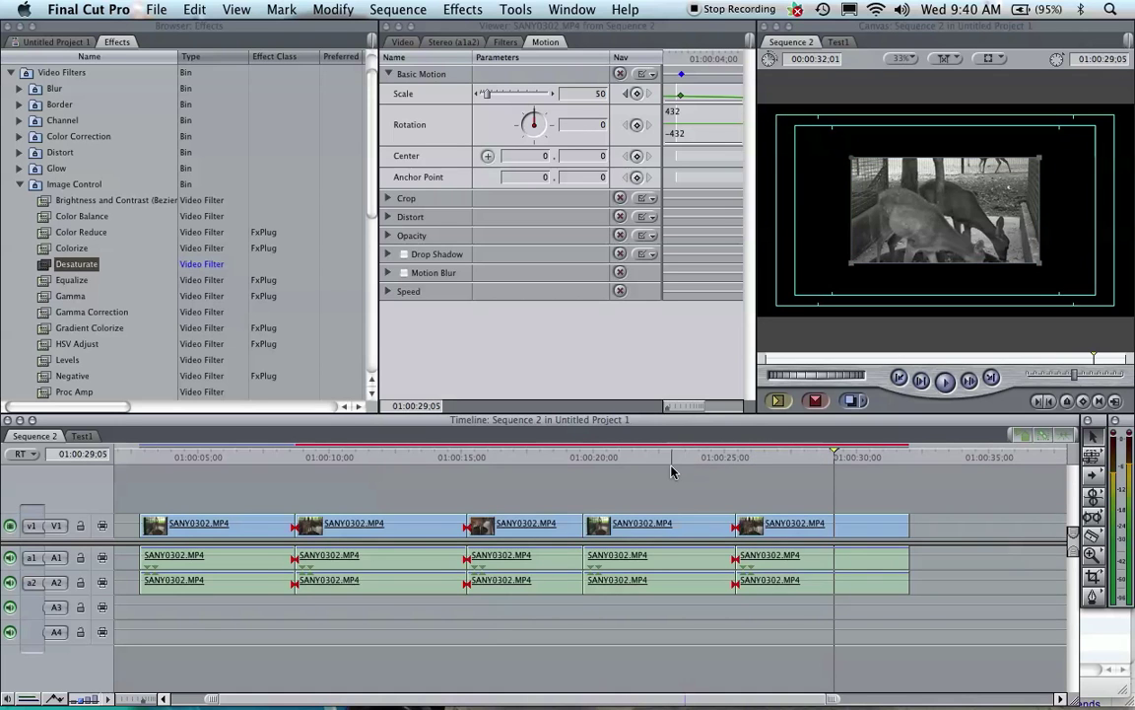